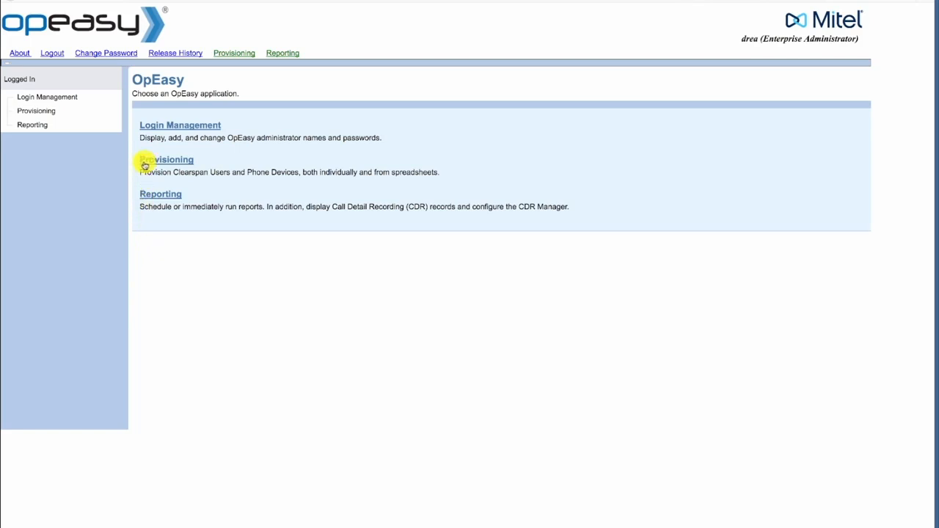
Search the provisioning users in the Hershey group by last name, using Contains with the user's last name.
{"action": "left_click", "coordinate": [145, 163]}
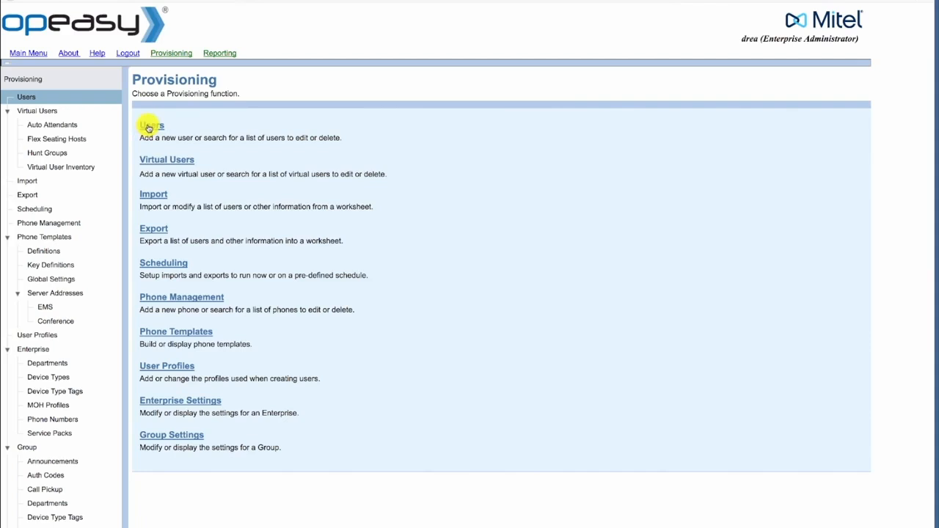
{"action": "left_click", "coordinate": [149, 127]}
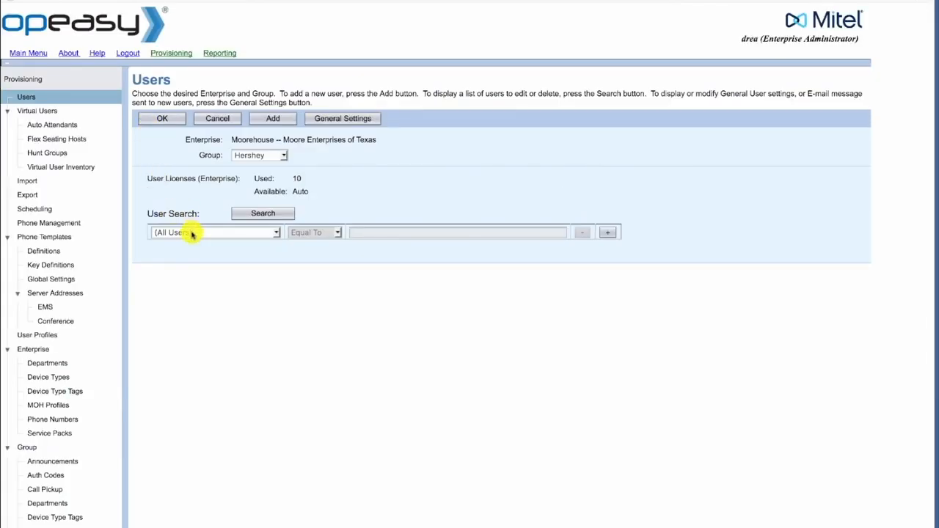
{"action": "left_click", "coordinate": [260, 156]}
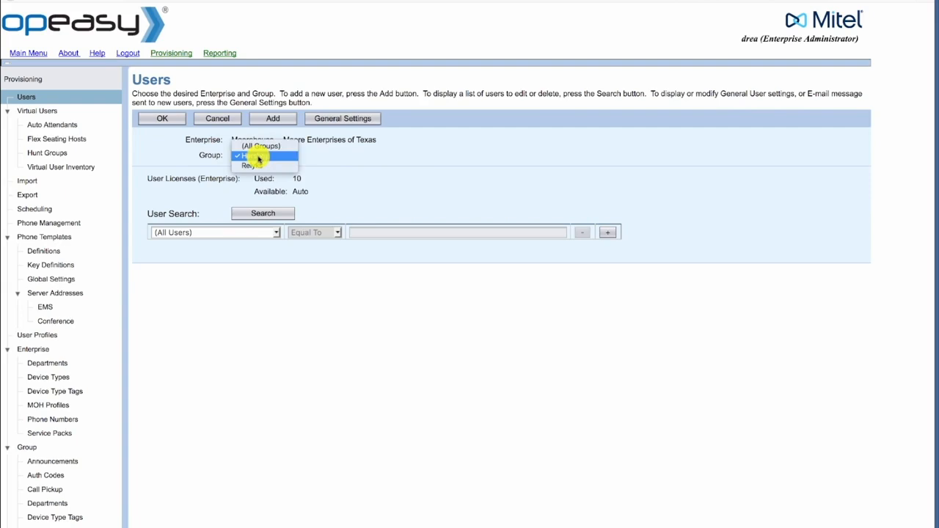
{"action": "left_click", "coordinate": [181, 201]}
{"action": "left_click", "coordinate": [183, 233]}
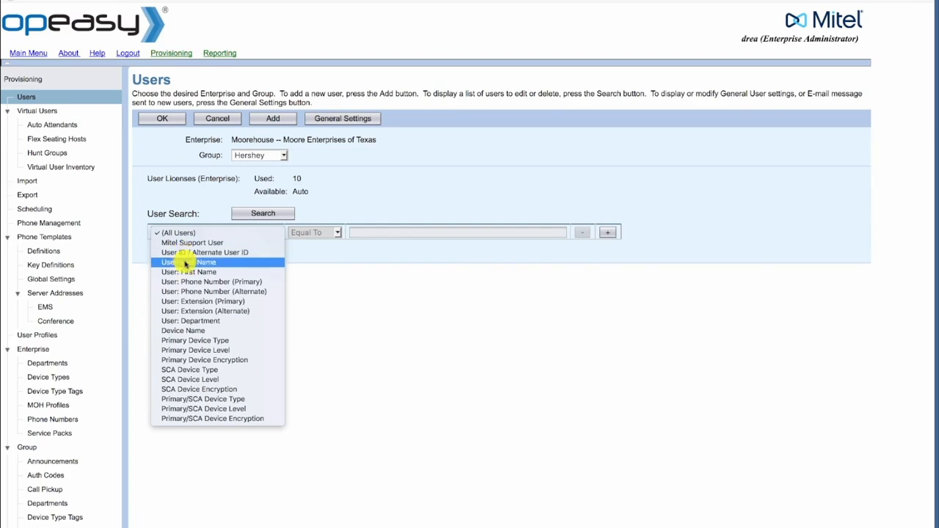
{"action": "left_click", "coordinate": [188, 262]}
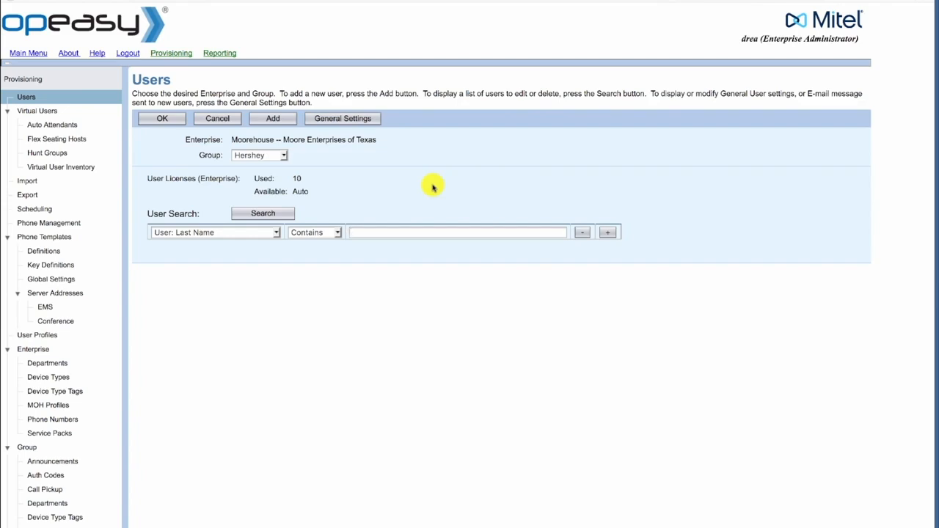
{"action": "type", "text": "Wilson"}
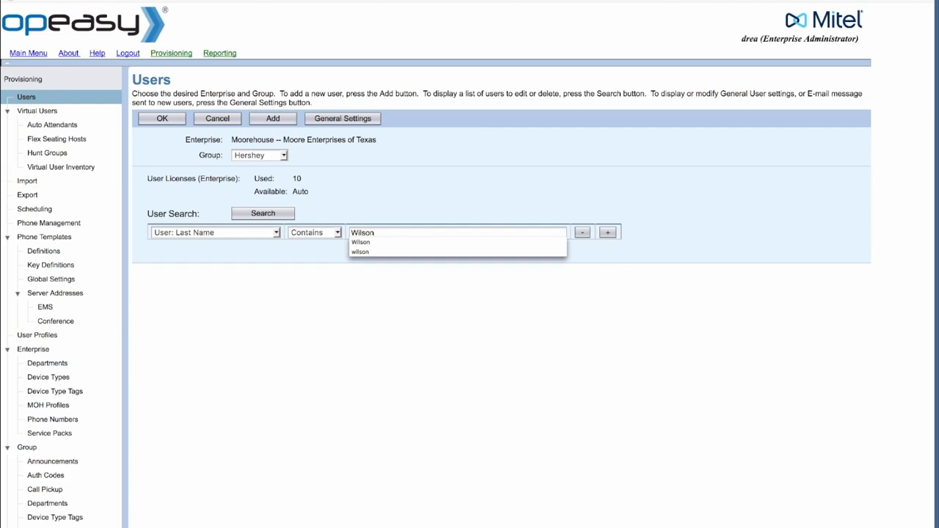
{"action": "left_click", "coordinate": [268, 214]}
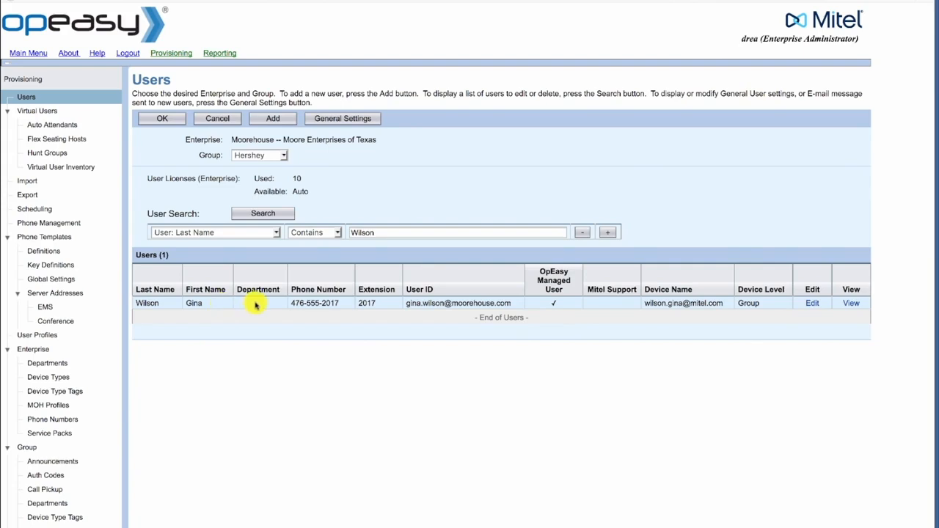
Open the found user's record and display the users assigned to their primary phone device.
{"action": "left_click", "coordinate": [256, 305]}
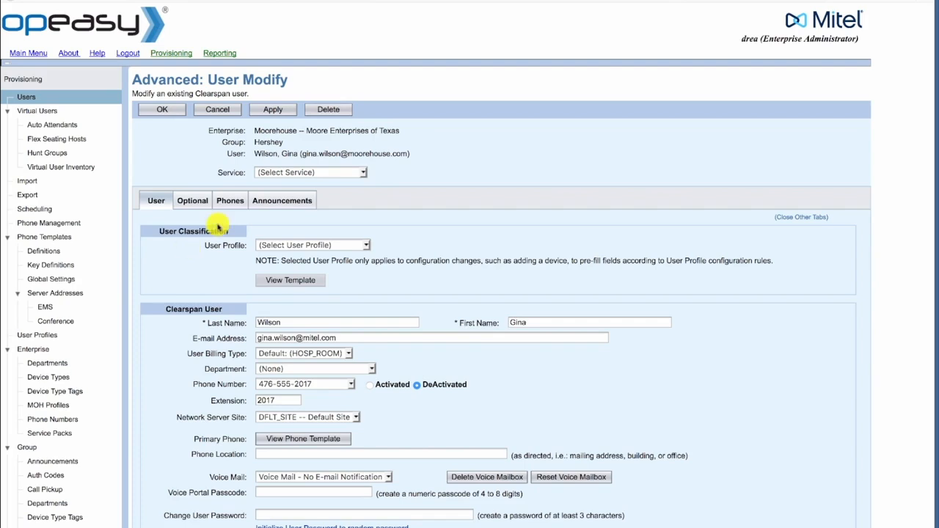
{"action": "left_click", "coordinate": [229, 203]}
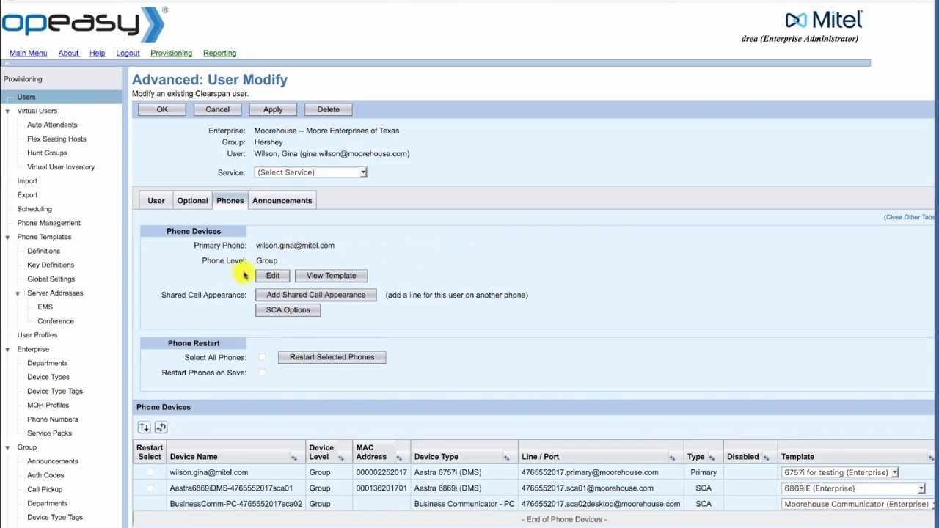
{"action": "left_click", "coordinate": [272, 278]}
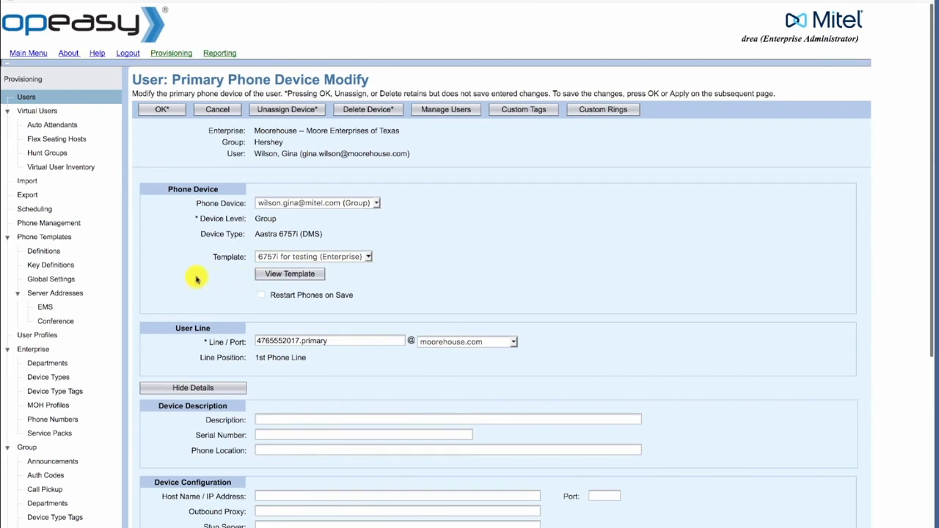
{"action": "left_click", "coordinate": [443, 111]}
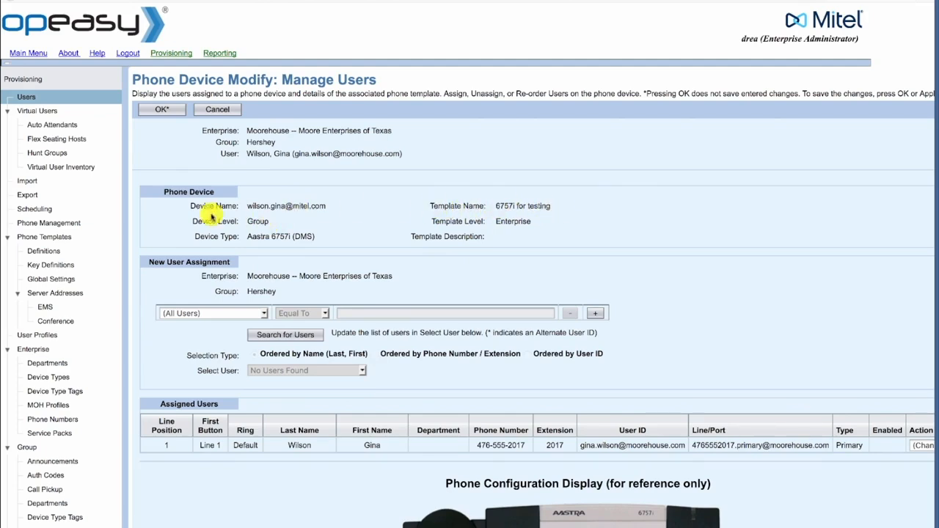
Open the enterprise-level phone template "6757i for testing" for the Aastra 6757i (DMS) device type for editing.
{"action": "left_click", "coordinate": [49, 253]}
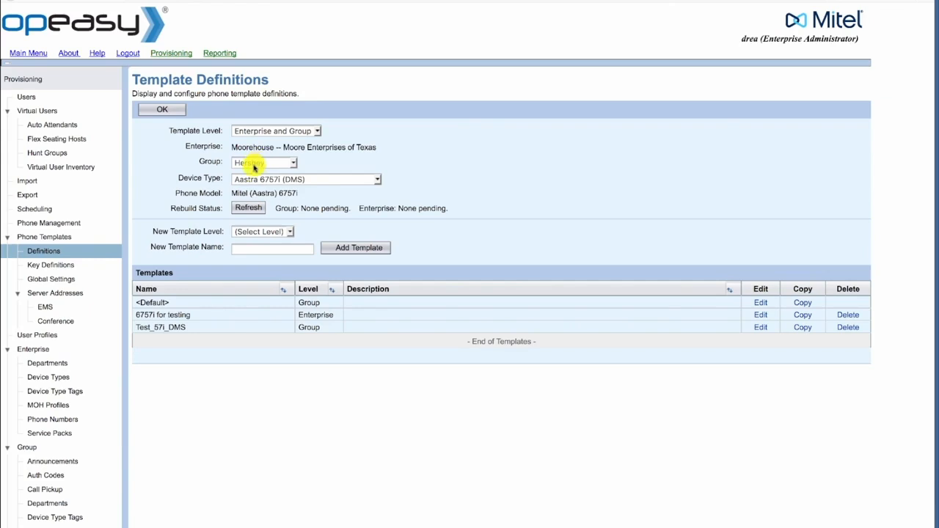
{"action": "left_click", "coordinate": [248, 182]}
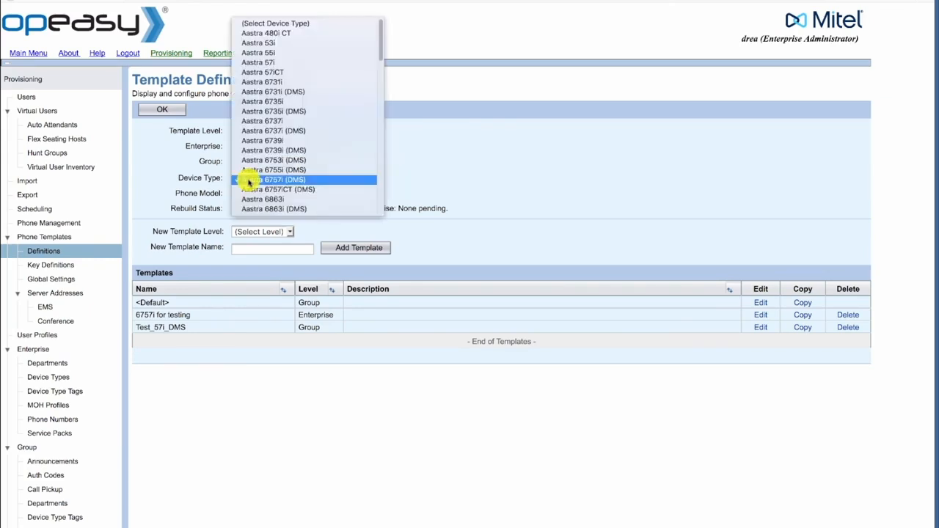
{"action": "left_click", "coordinate": [219, 178]}
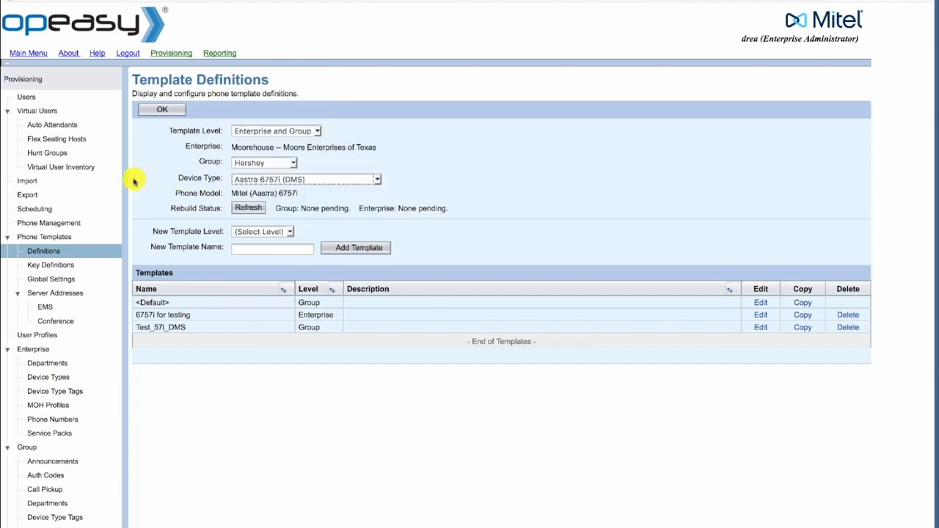
{"action": "left_click", "coordinate": [218, 320]}
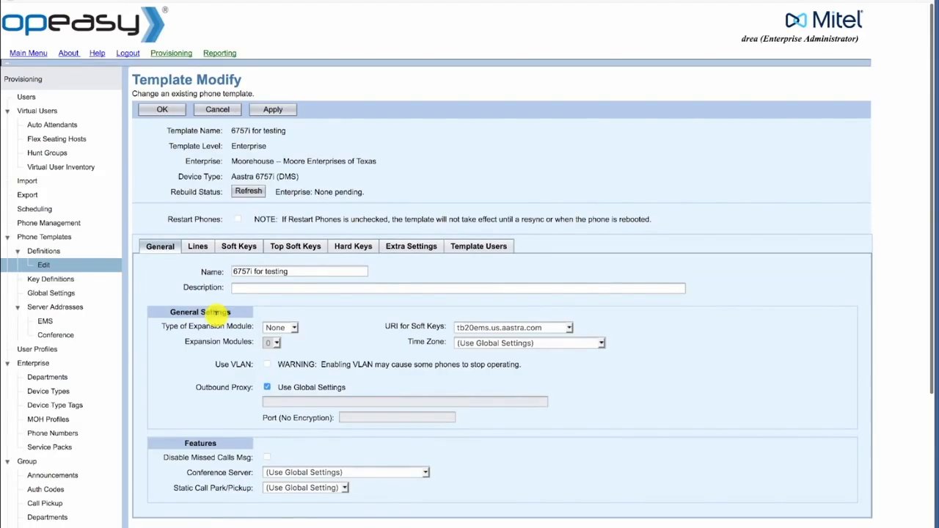
Review the template's line mapping and list all users and user profiles assigned to the template.
{"action": "left_click", "coordinate": [197, 248]}
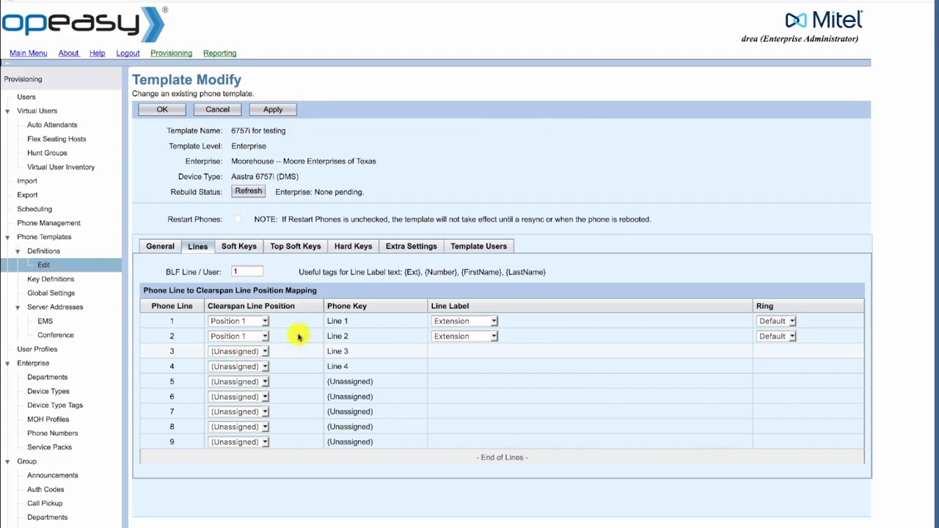
{"action": "left_click", "coordinate": [469, 249]}
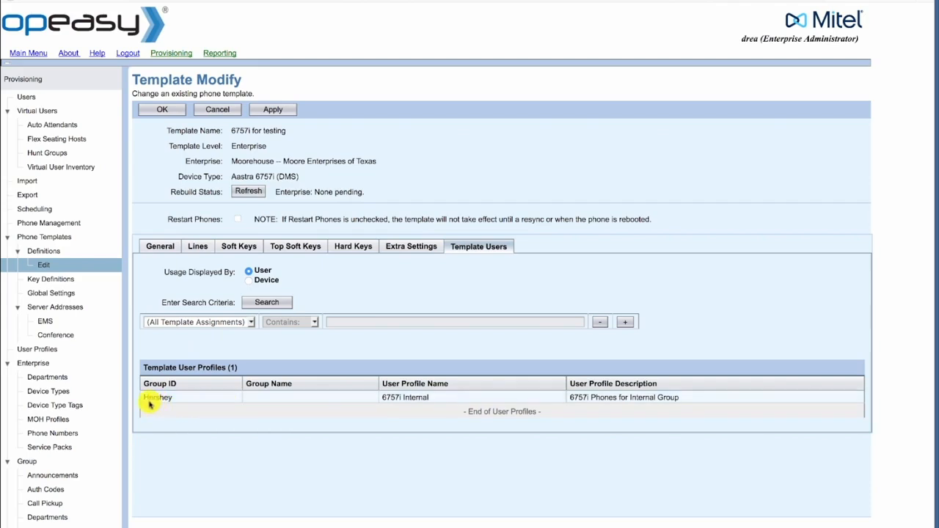
{"action": "left_click", "coordinate": [257, 306]}
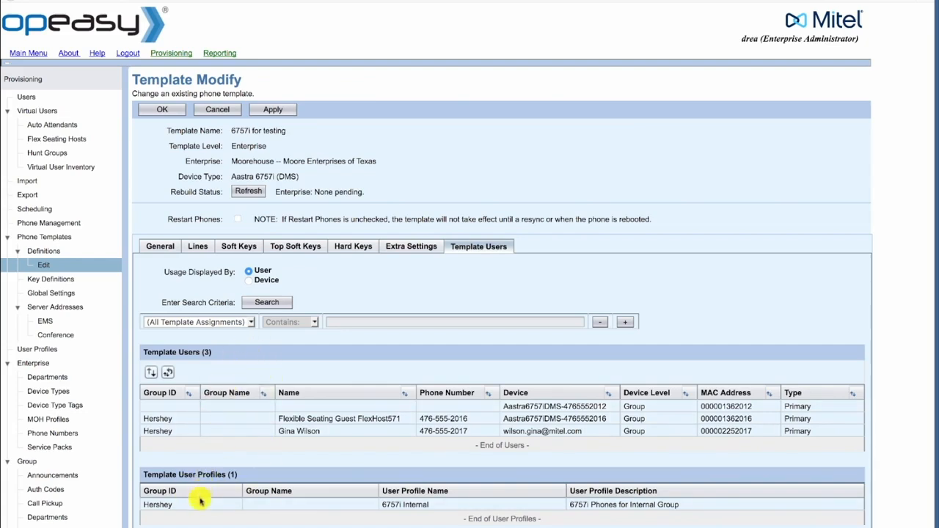
Map phone lines 3 and 4 to Clearspan line Position 2 in the template, then save and rebuild the configuration files.
{"action": "left_click", "coordinate": [199, 249]}
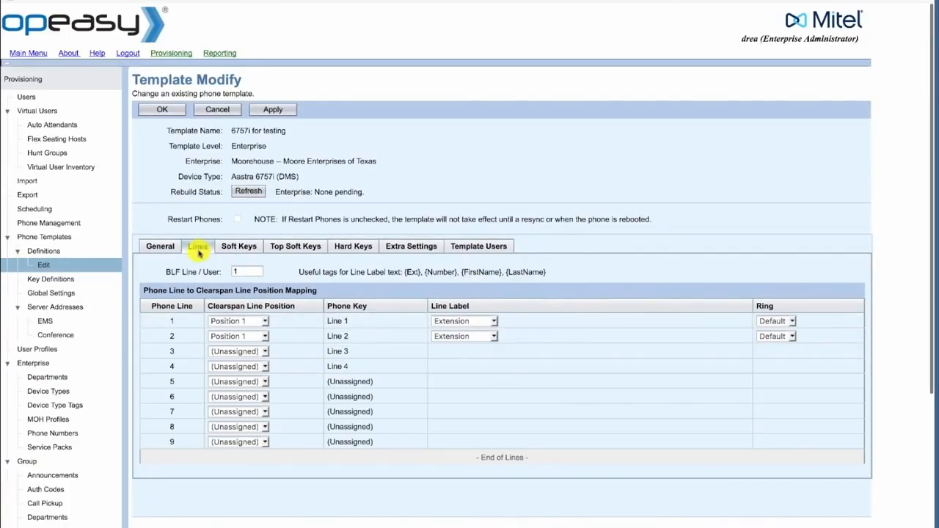
{"action": "left_click", "coordinate": [224, 352]}
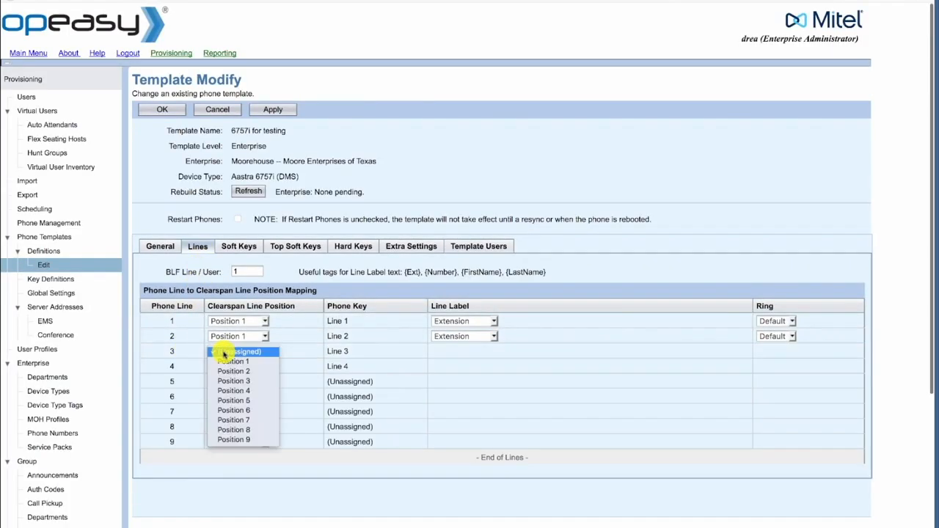
{"action": "left_click", "coordinate": [227, 372]}
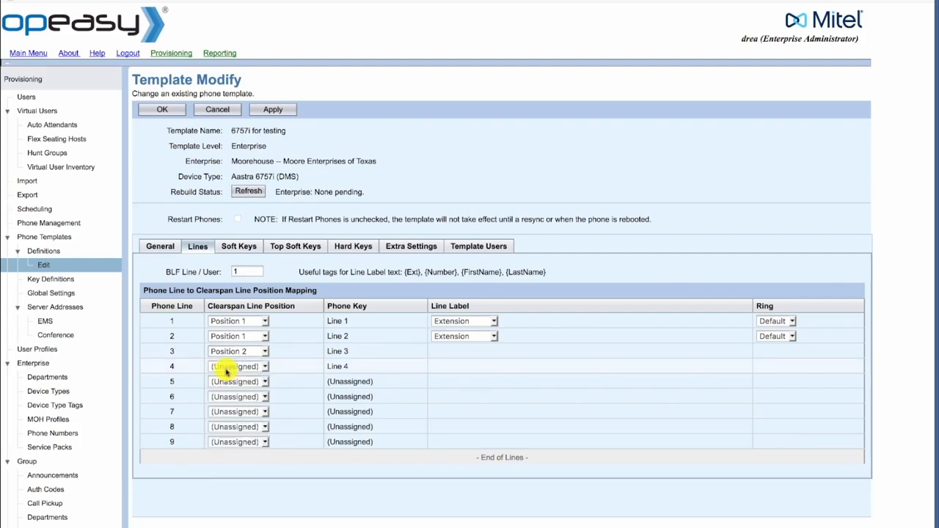
{"action": "left_click", "coordinate": [226, 366]}
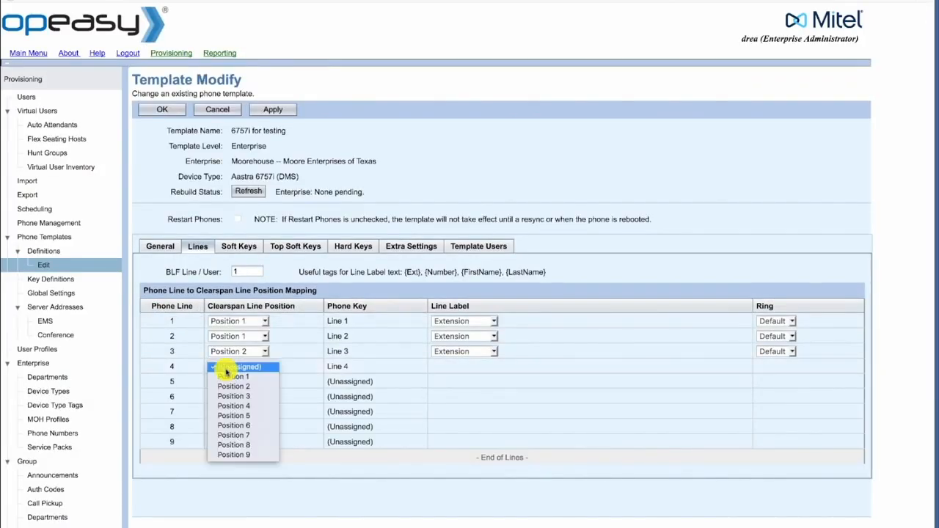
{"action": "left_click", "coordinate": [223, 378]}
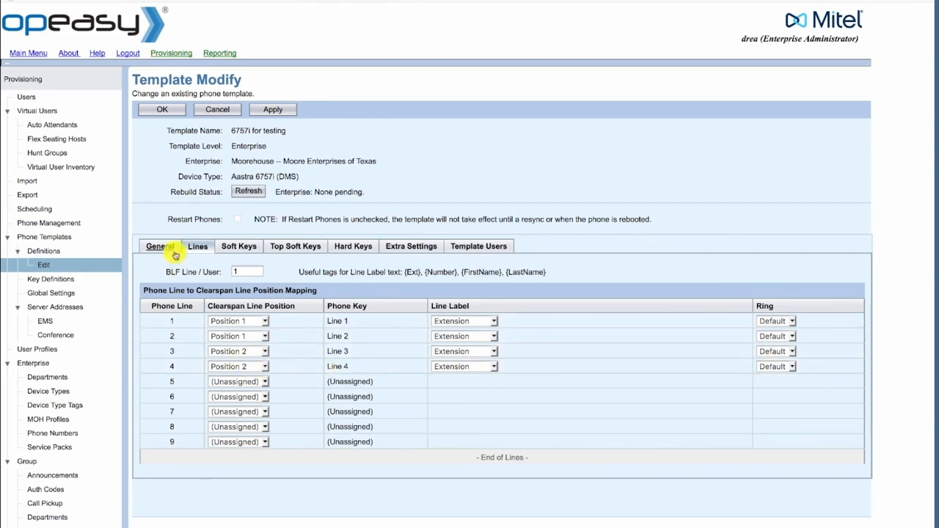
{"action": "left_click", "coordinate": [169, 113]}
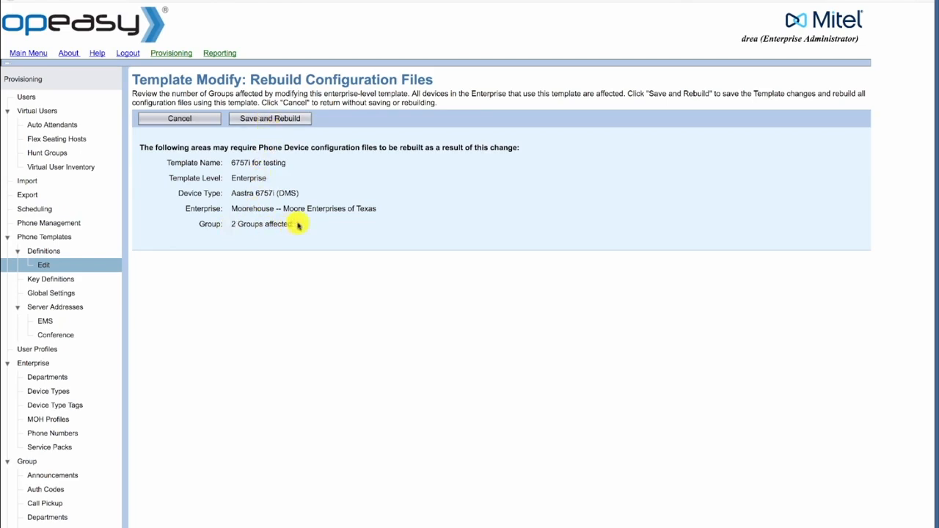
{"action": "left_click", "coordinate": [259, 119]}
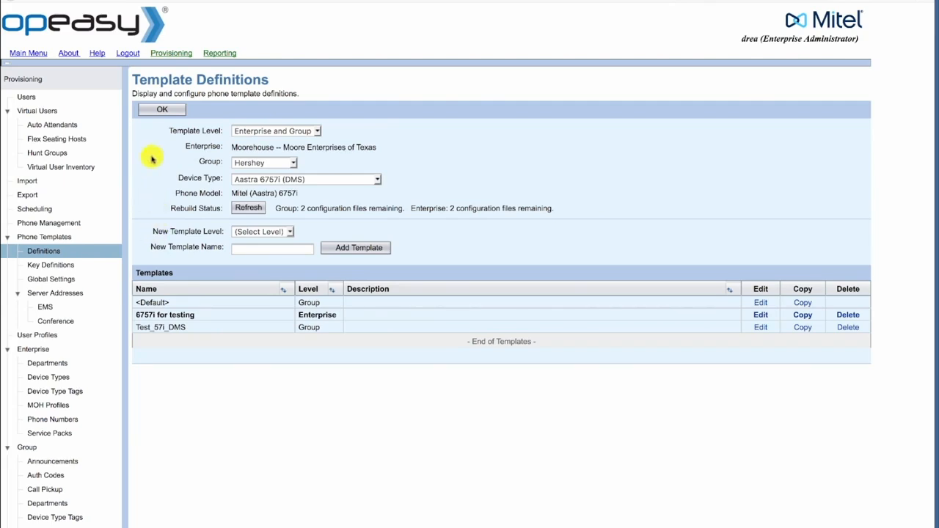
Find the same user again by last name and open user management for their primary phone device.
{"action": "left_click", "coordinate": [28, 98]}
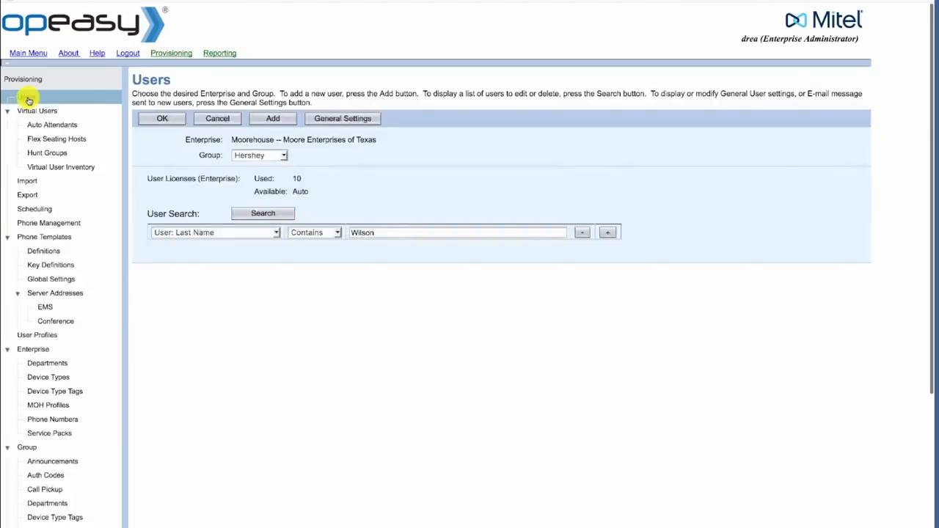
{"action": "left_click", "coordinate": [262, 213]}
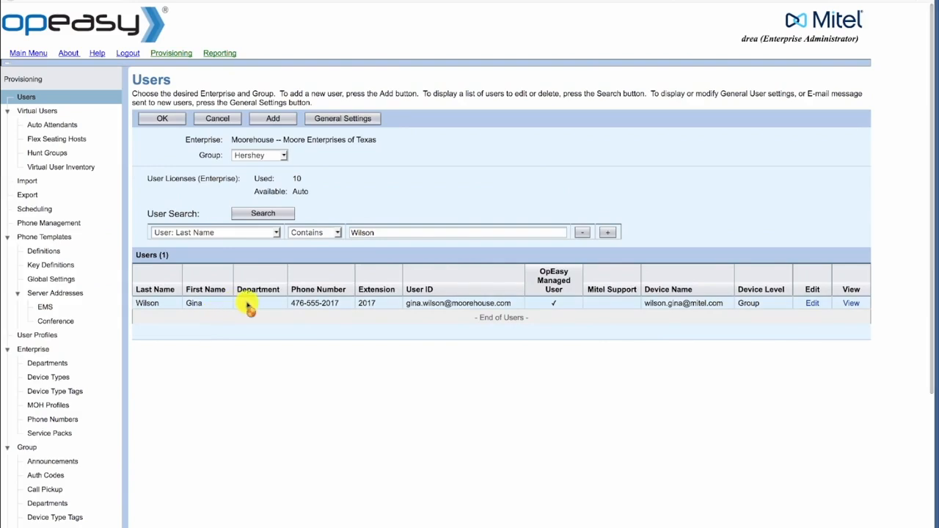
{"action": "left_click", "coordinate": [248, 304]}
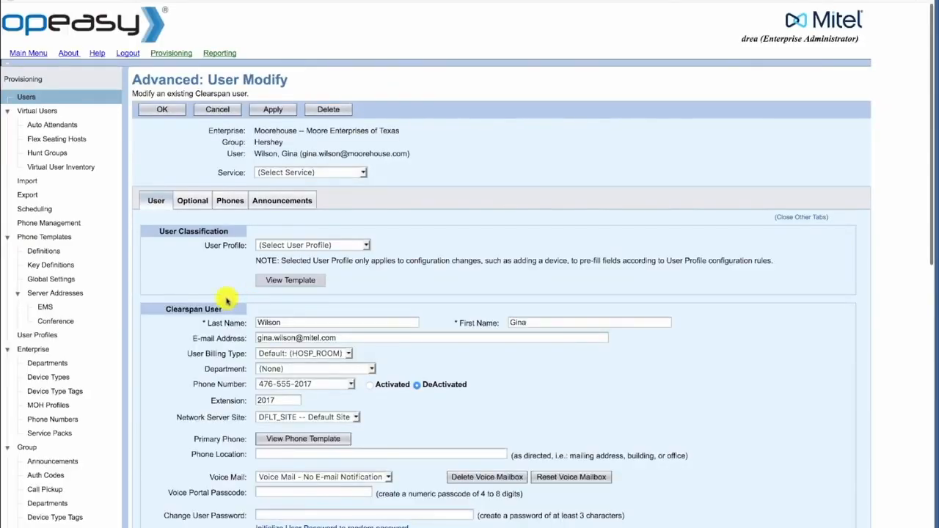
{"action": "left_click", "coordinate": [225, 206]}
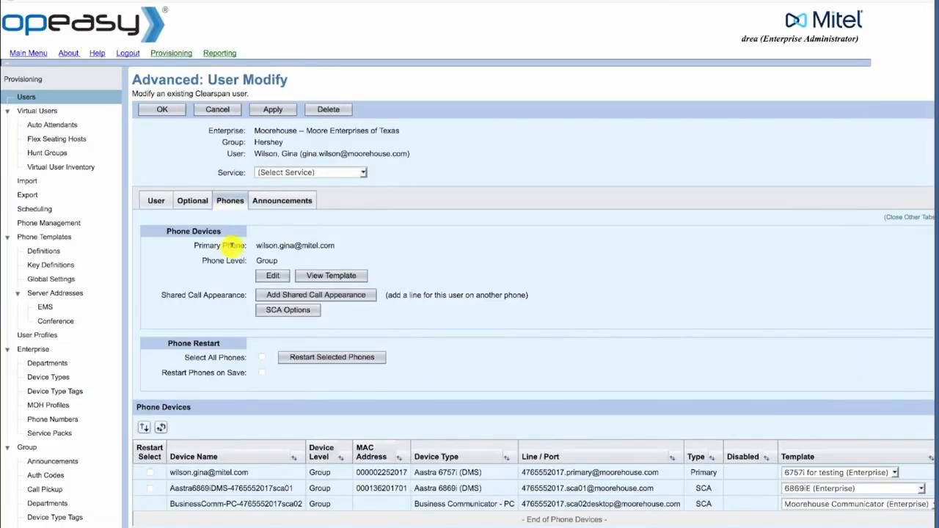
{"action": "left_click", "coordinate": [274, 276]}
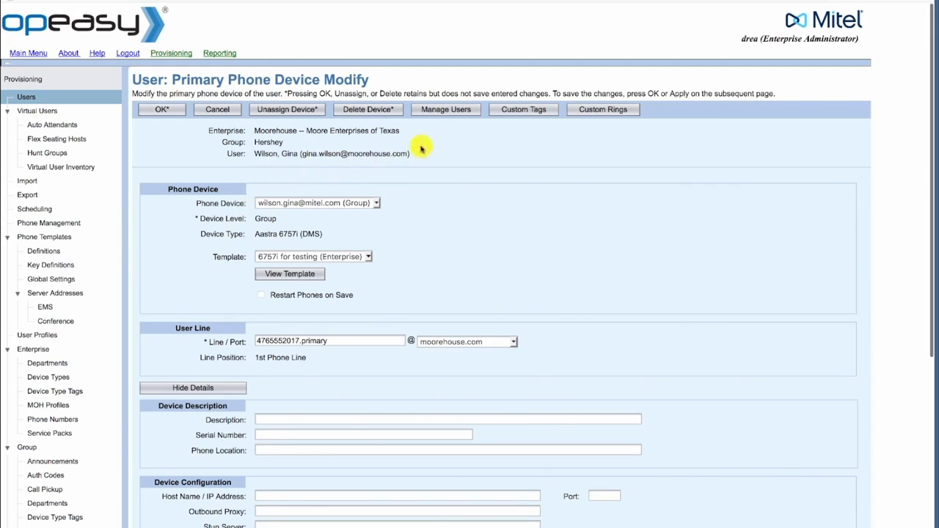
{"action": "left_click", "coordinate": [443, 110]}
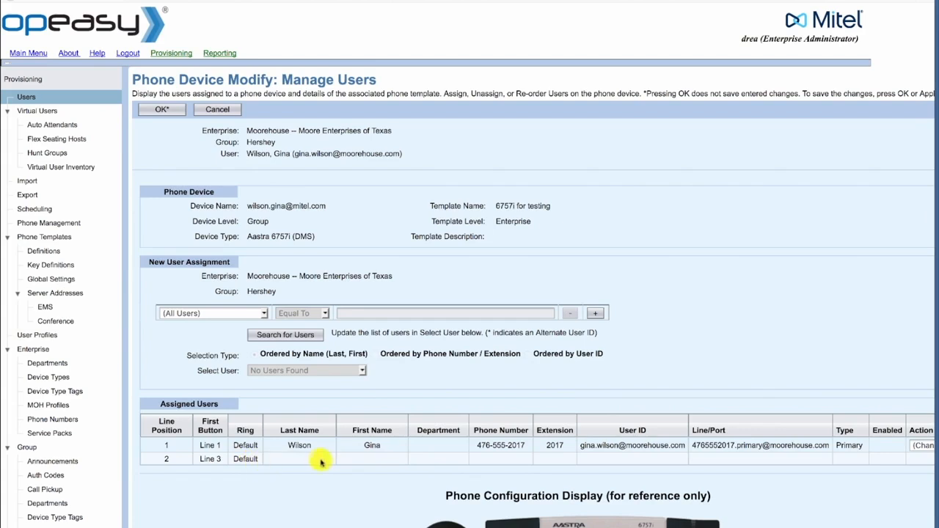
Search by first name, using Contains, for the second user to assign to the phone device.
{"action": "left_click", "coordinate": [183, 313]}
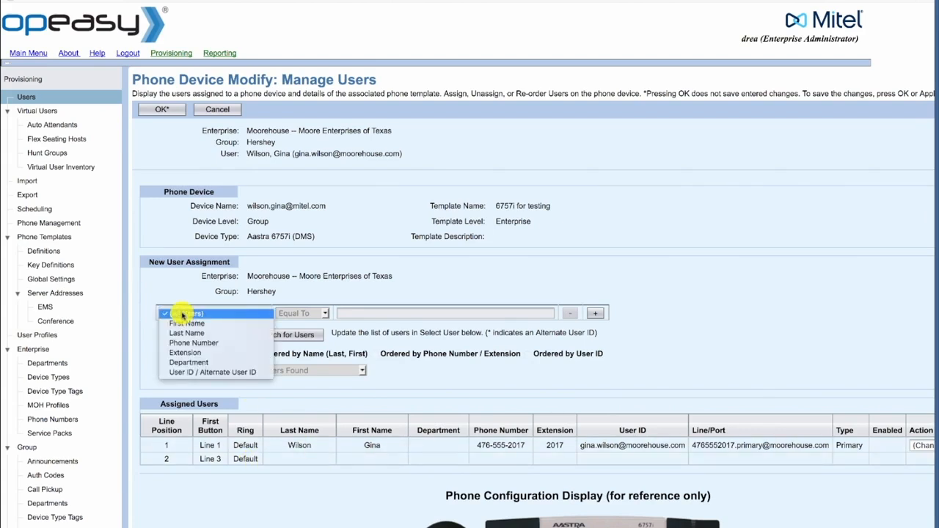
{"action": "left_click", "coordinate": [181, 324]}
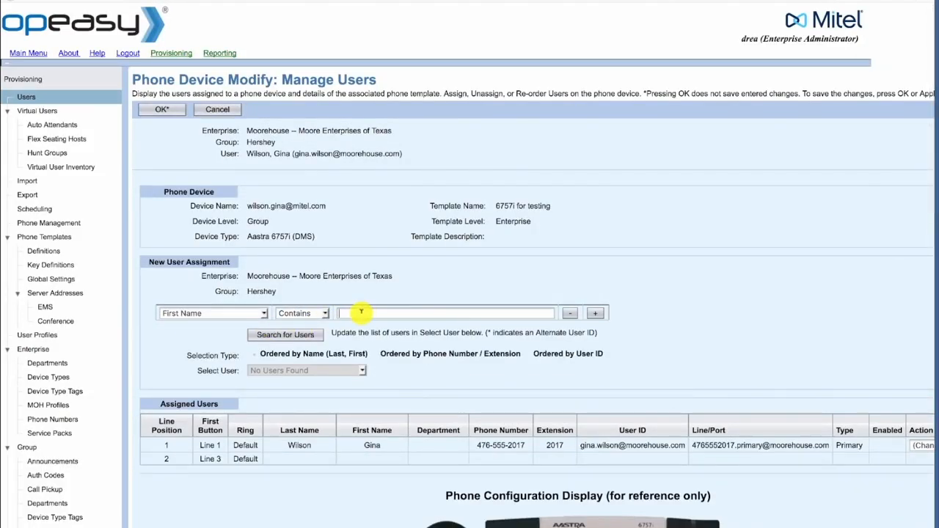
{"action": "type", "text": "Tes"}
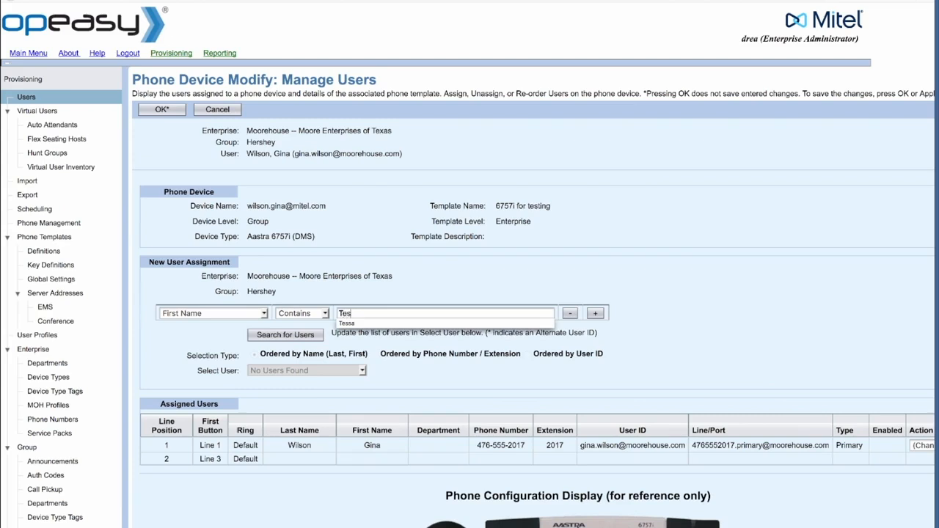
{"action": "type", "text": "sa"}
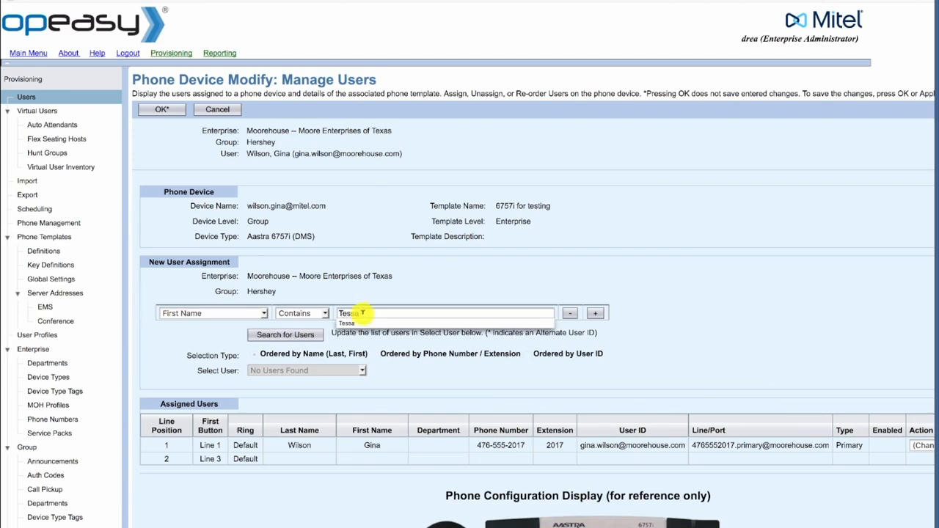
{"action": "left_click", "coordinate": [311, 335]}
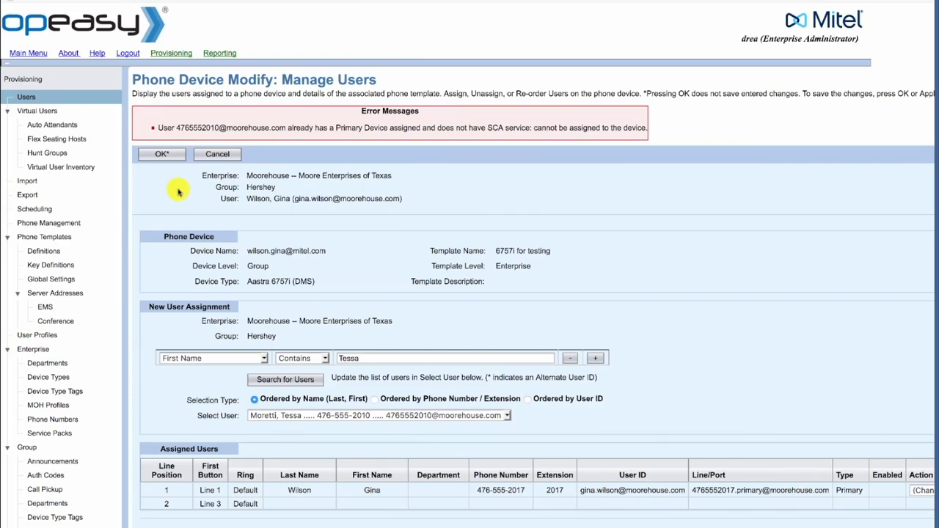
Find the second user by first name in the Hershey group's user list and open their record for modification.
{"action": "left_click", "coordinate": [26, 100]}
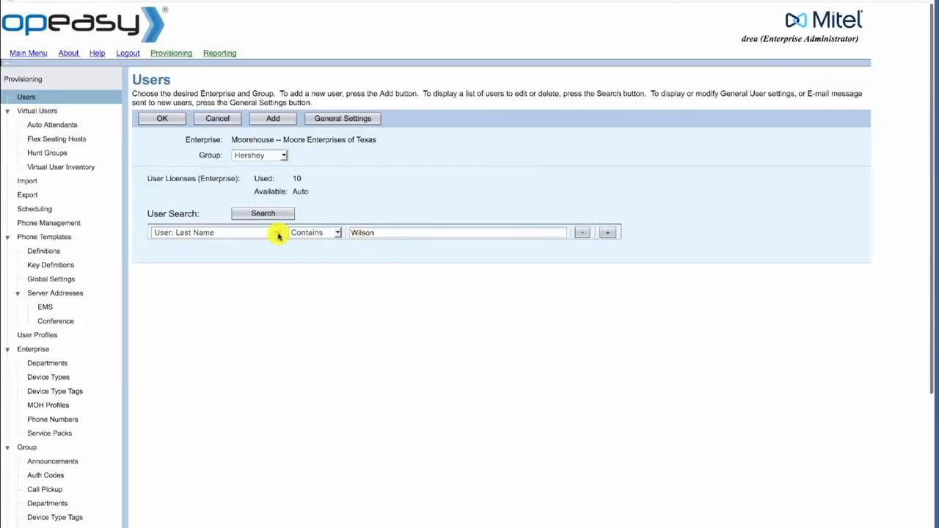
{"action": "left_click", "coordinate": [227, 233]}
{"action": "left_click", "coordinate": [217, 243]}
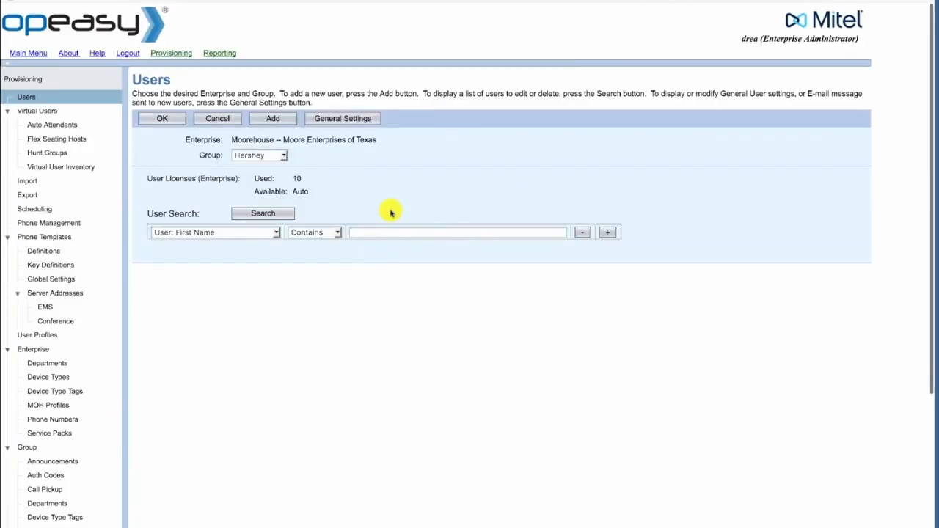
{"action": "type", "text": "Tessa"}
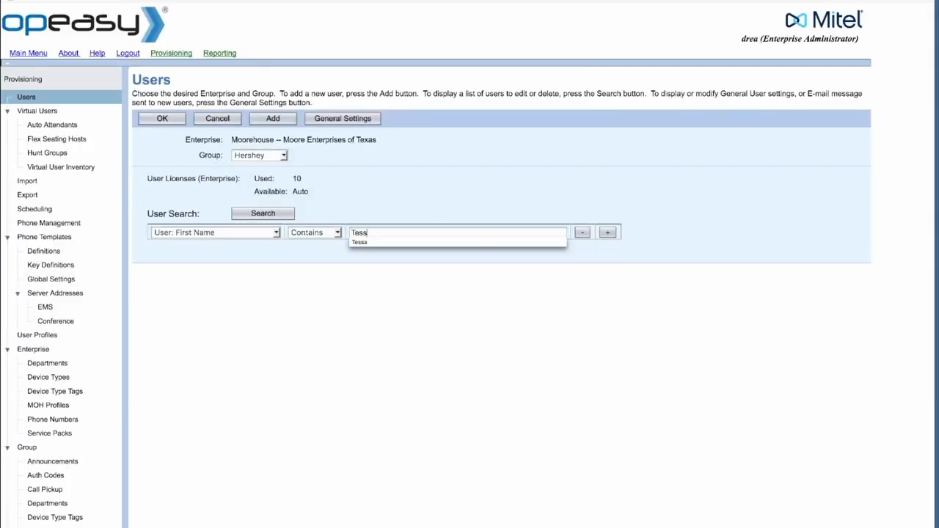
{"action": "left_click", "coordinate": [256, 212]}
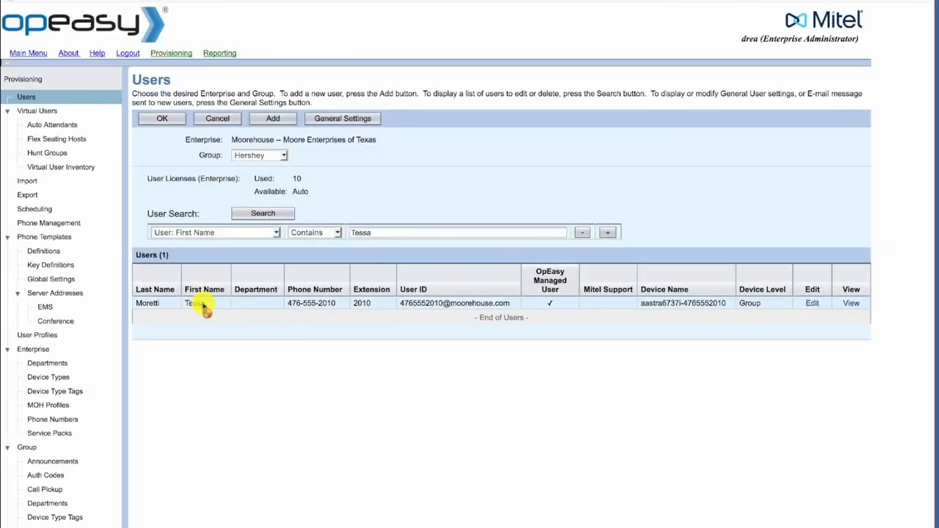
{"action": "left_click", "coordinate": [203, 306]}
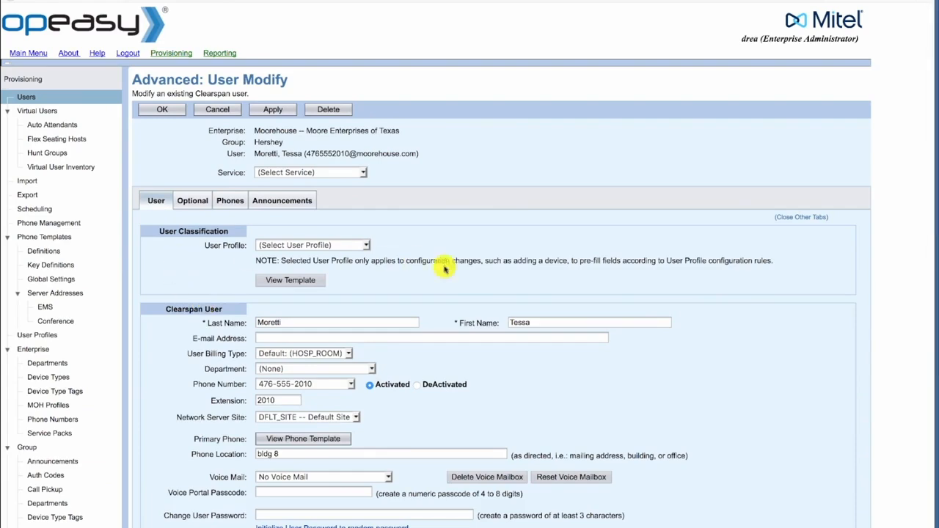
Add the Premium2 service pack to the second user's assigned packs and save the user record.
{"action": "scroll", "coordinate": [623, 292], "scroll_direction": "down", "scroll_amount": 5}
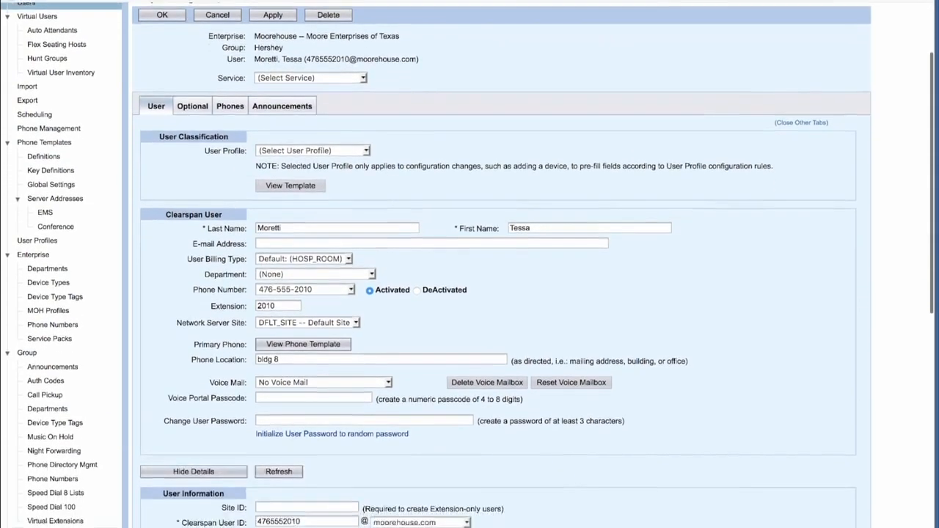
{"action": "scroll", "coordinate": [621, 293], "scroll_direction": "down", "scroll_amount": 3}
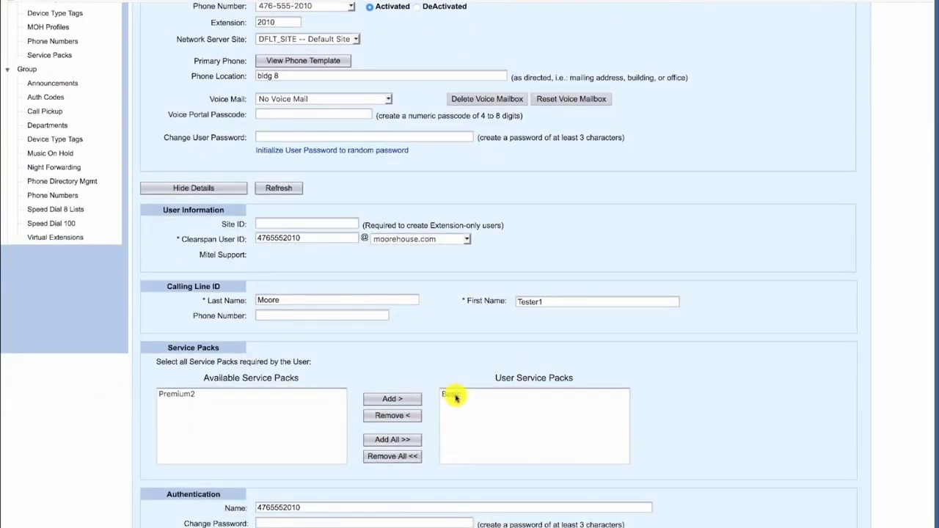
{"action": "left_click", "coordinate": [176, 396]}
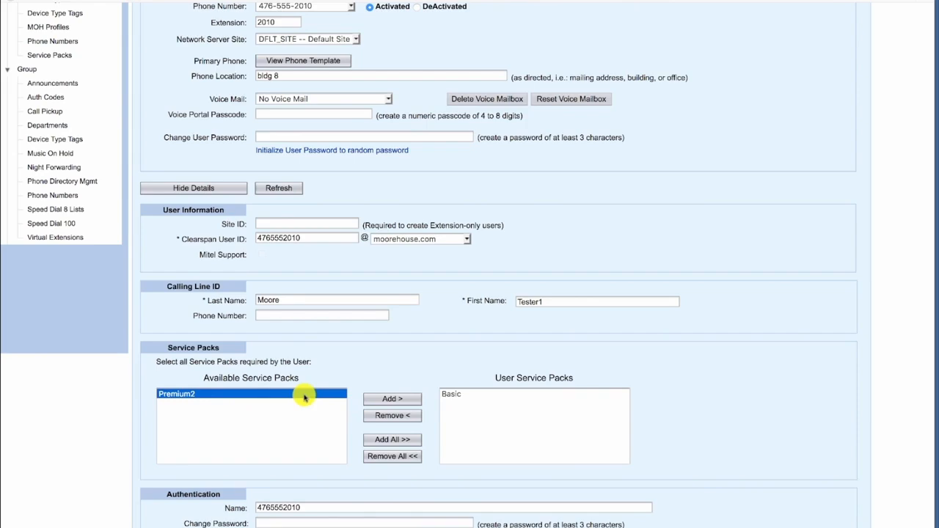
{"action": "left_click", "coordinate": [382, 401]}
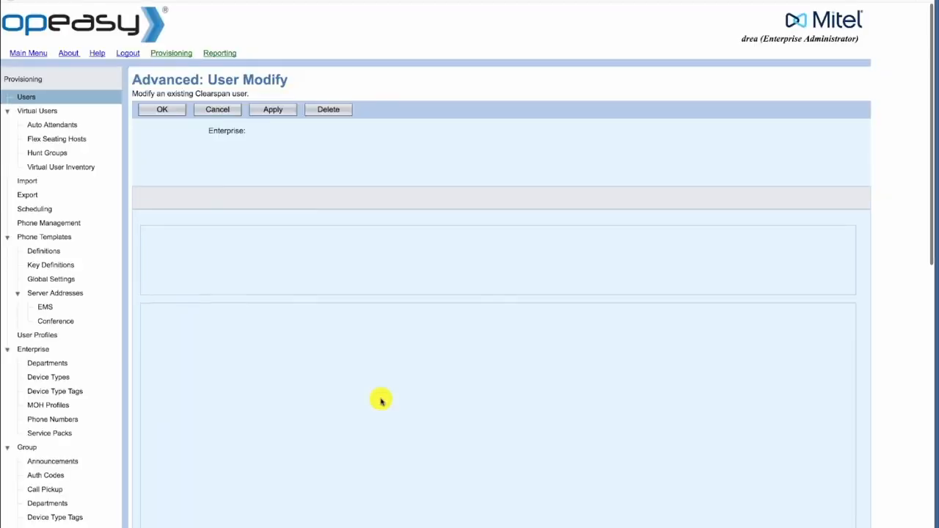
{"action": "scroll", "coordinate": [451, 417], "scroll_direction": "down", "scroll_amount": 5}
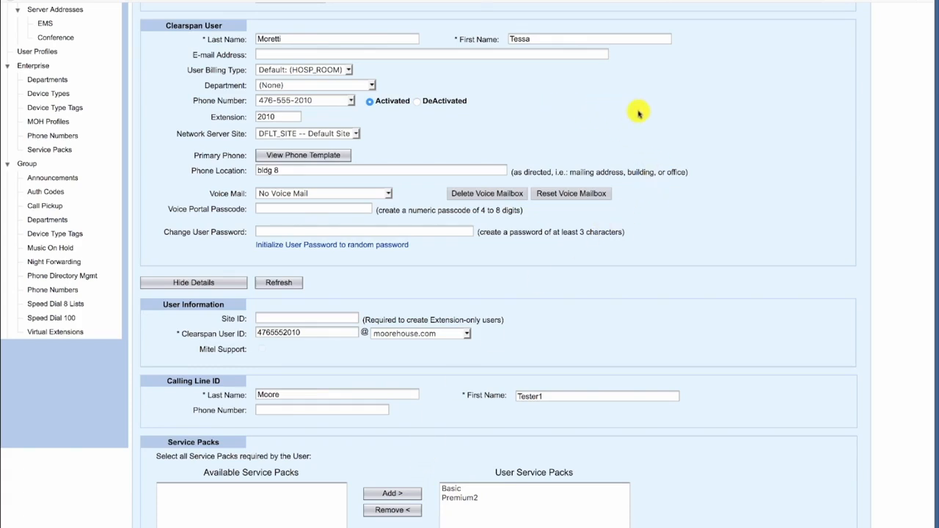
{"action": "scroll", "coordinate": [638, 113], "scroll_direction": "up", "scroll_amount": 5}
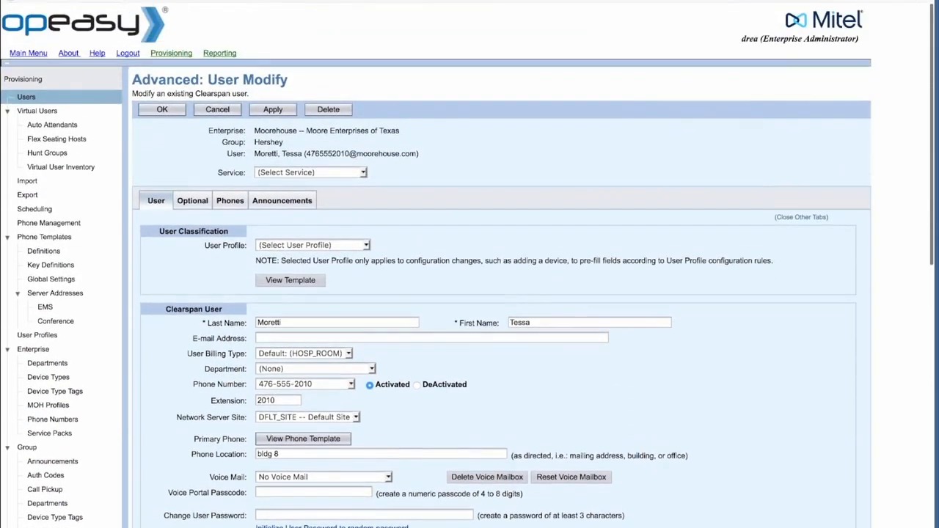
{"action": "left_click", "coordinate": [162, 109]}
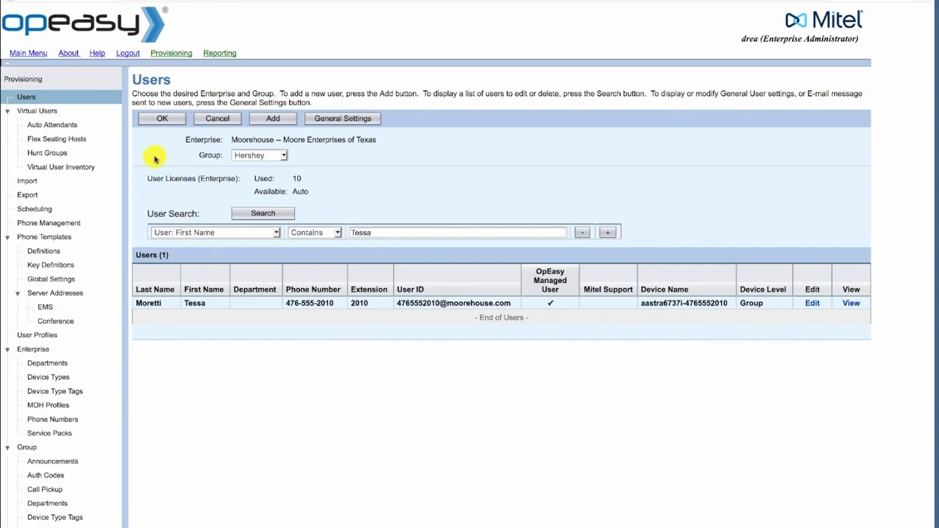
Find the phone owner by last name in the Hershey group and open user management for their primary phone device.
{"action": "left_click", "coordinate": [247, 235]}
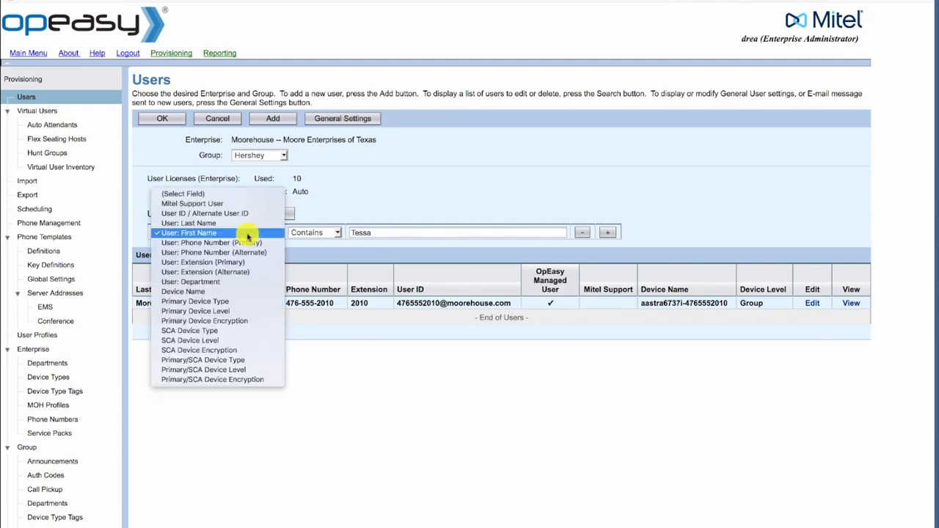
{"action": "left_click", "coordinate": [227, 225]}
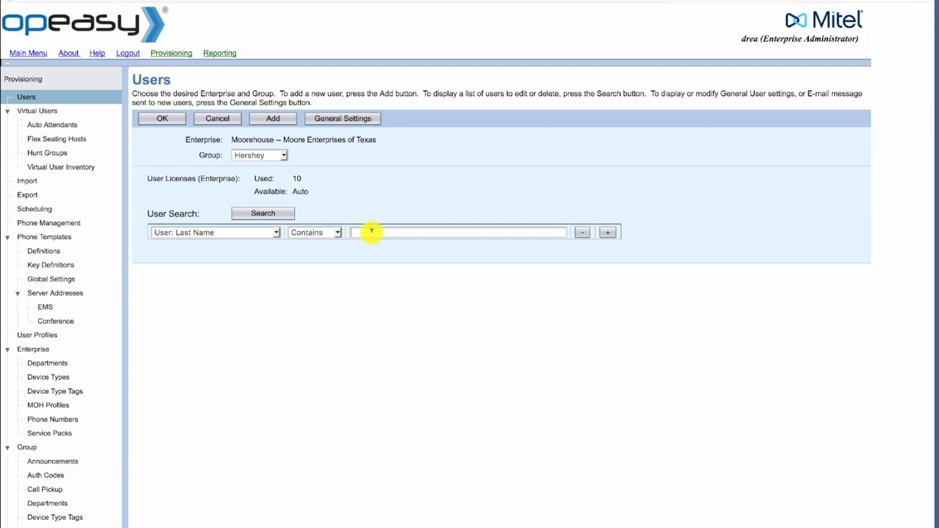
{"action": "type", "text": "Wilson"}
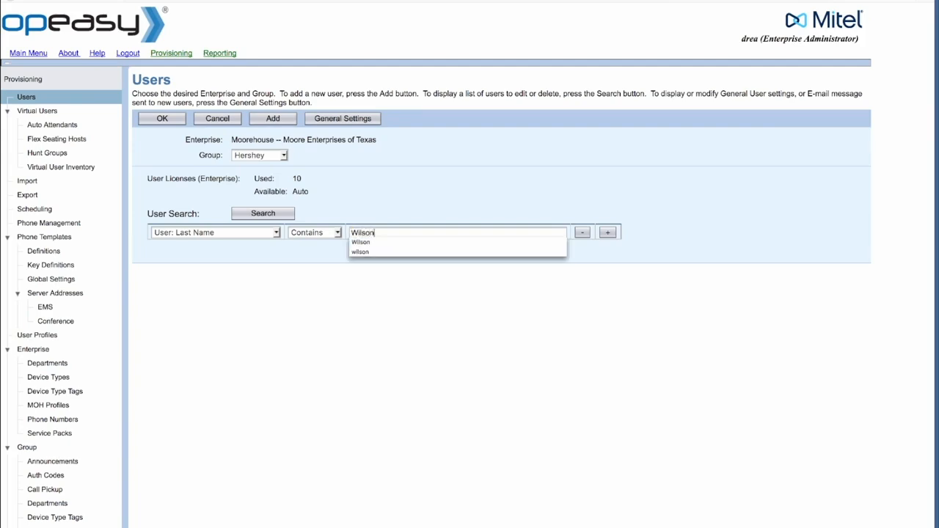
{"action": "left_click", "coordinate": [271, 214]}
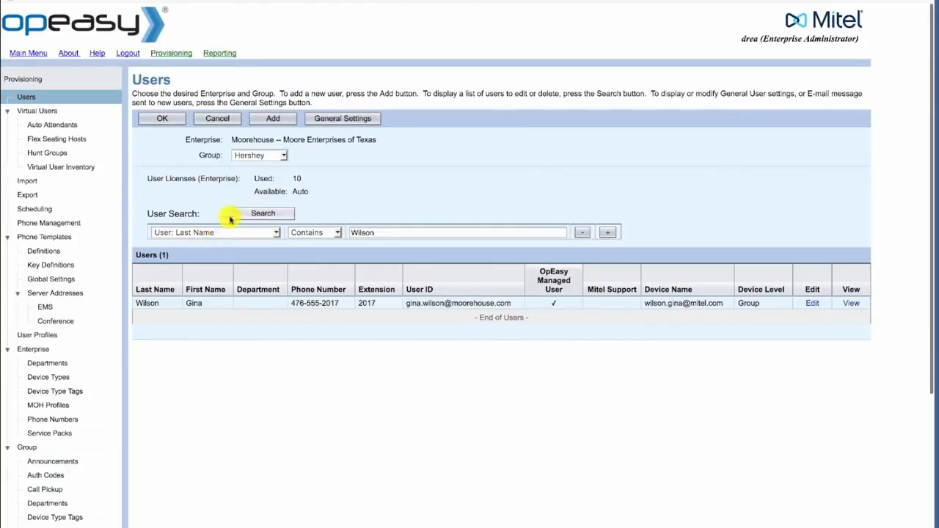
{"action": "left_click", "coordinate": [265, 306]}
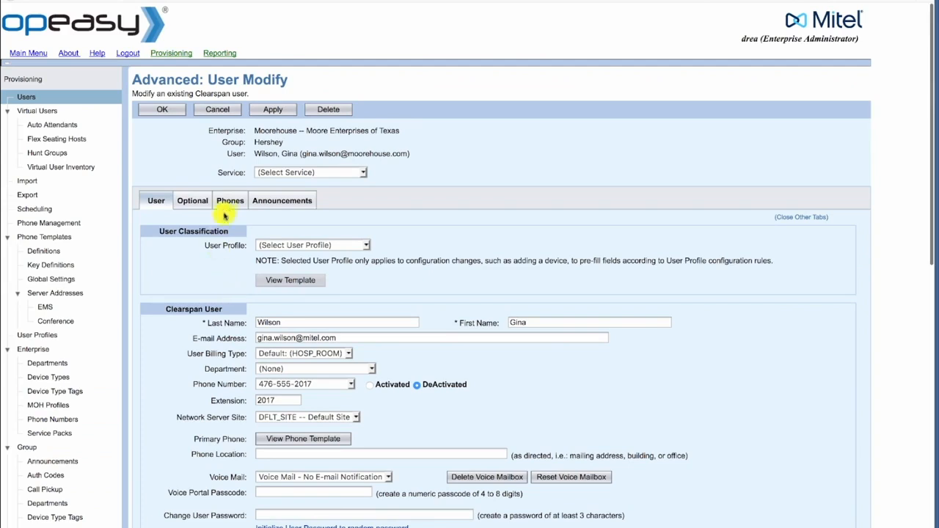
{"action": "left_click", "coordinate": [229, 204]}
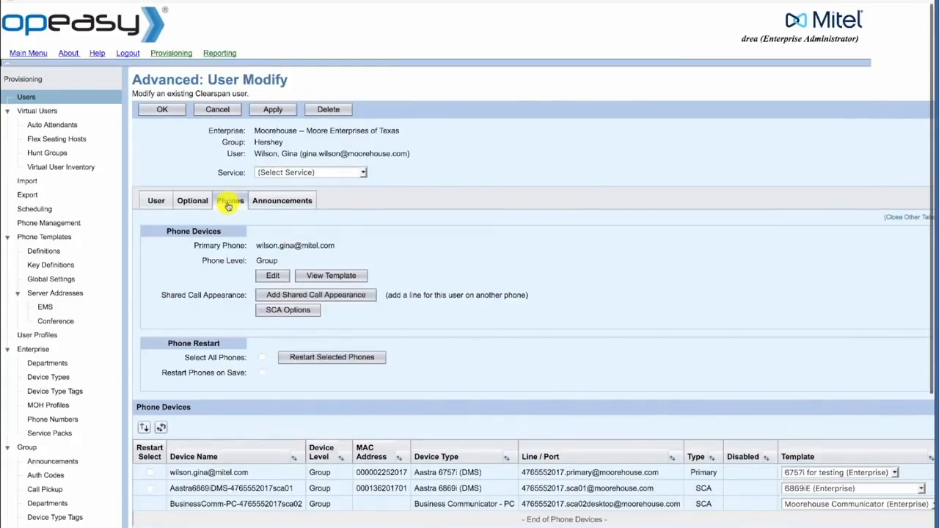
{"action": "left_click", "coordinate": [270, 277]}
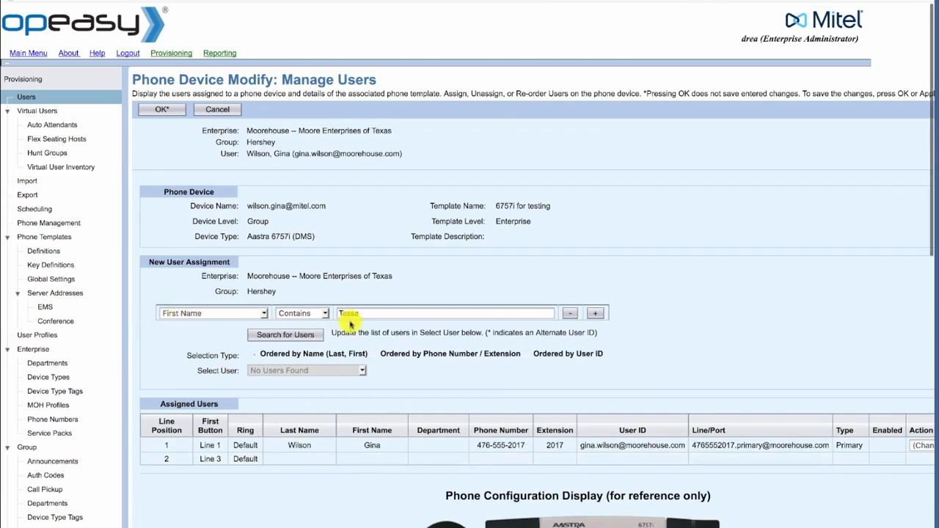
Look up the second user by first name and insert them at Line Position 2 as an SCA device with the sca01 line/port suffix.
{"action": "left_click", "coordinate": [287, 335]}
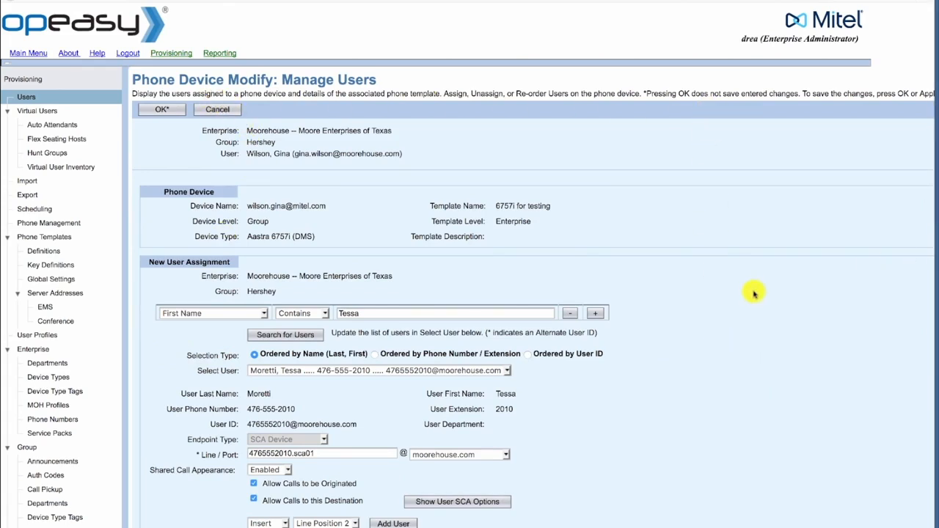
{"action": "scroll", "coordinate": [528, 294], "scroll_direction": "down", "scroll_amount": 4}
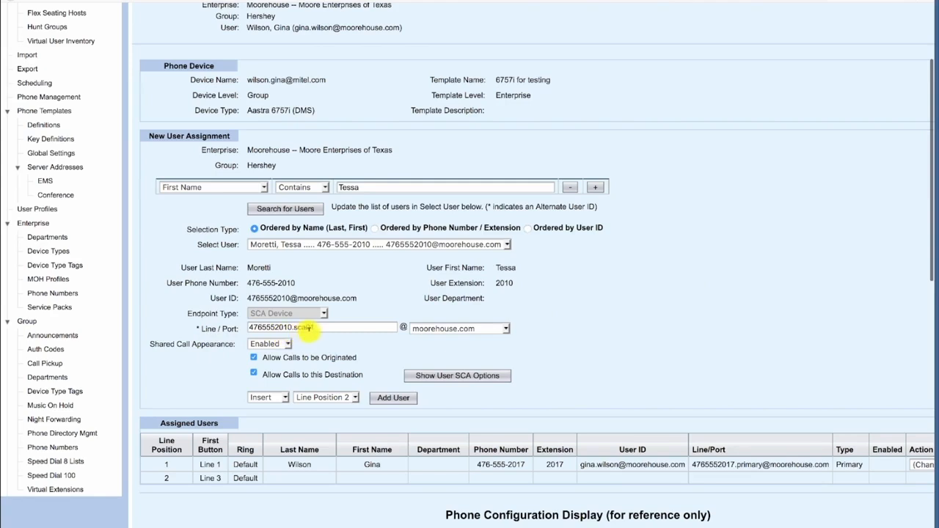
{"action": "type", "text": "01"}
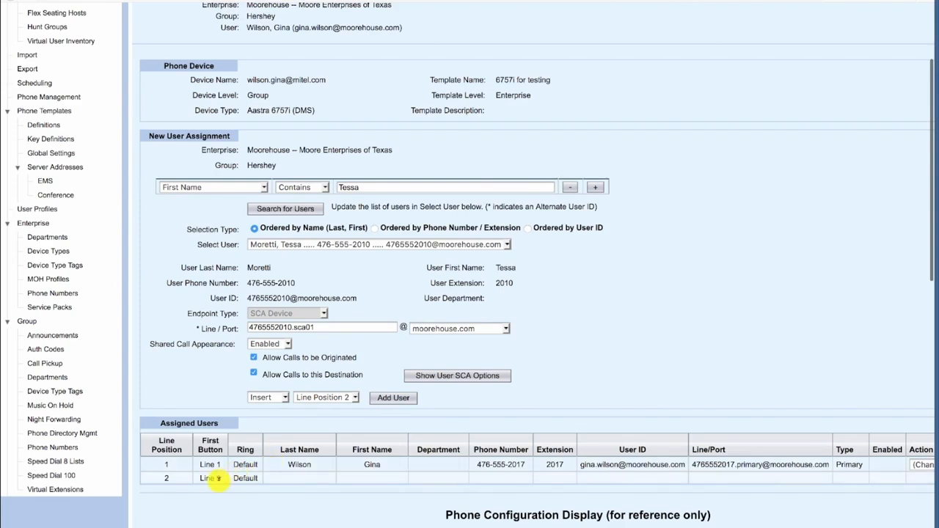
{"action": "left_click", "coordinate": [381, 400]}
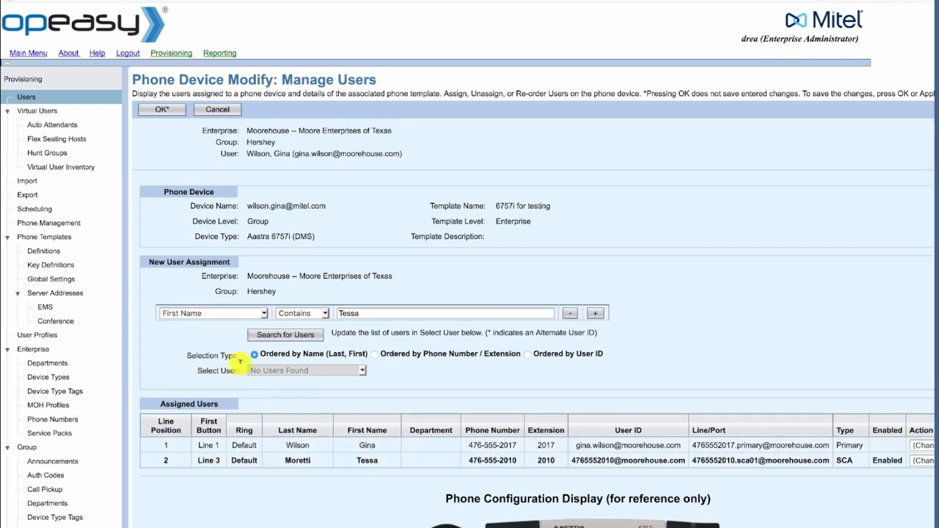
Confirm the user assignment and the primary phone device changes, then save the phone owner's record.
{"action": "left_click", "coordinate": [159, 109]}
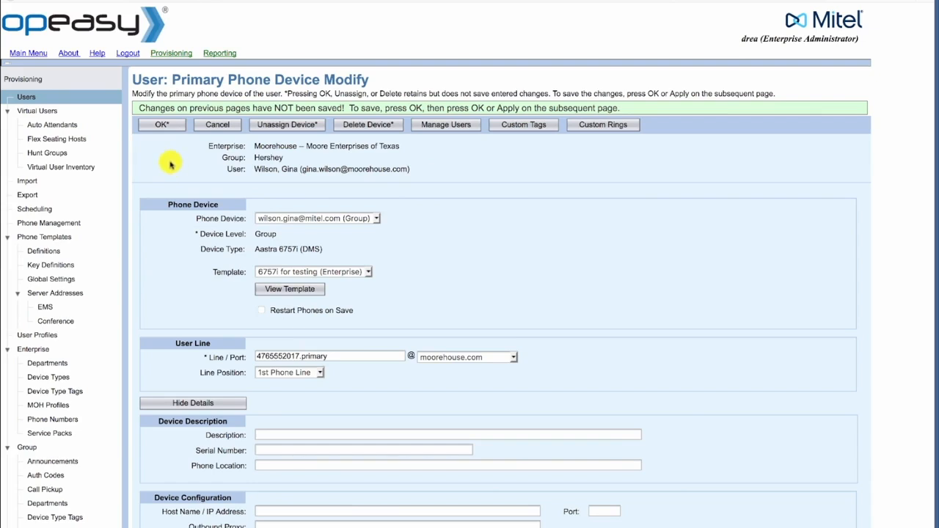
{"action": "left_click", "coordinate": [163, 125]}
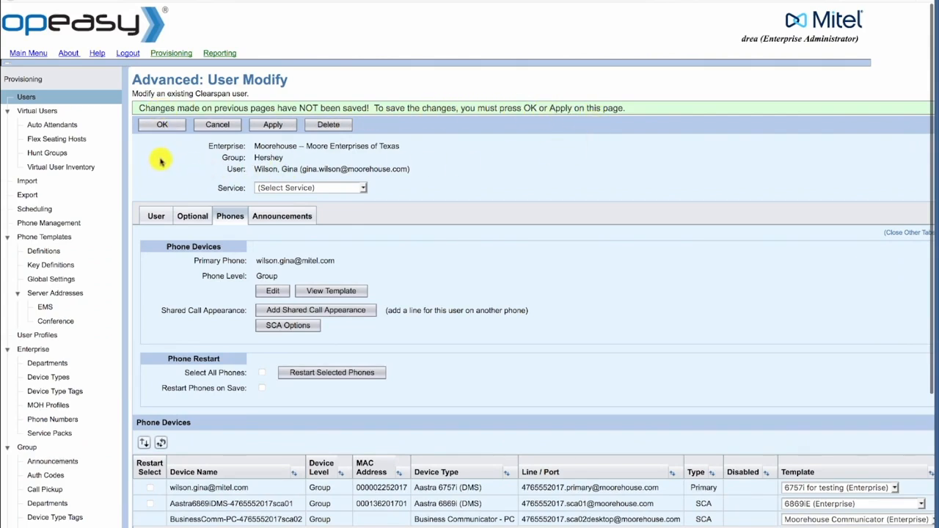
{"action": "left_click", "coordinate": [273, 127]}
{"action": "left_click", "coordinate": [167, 128]}
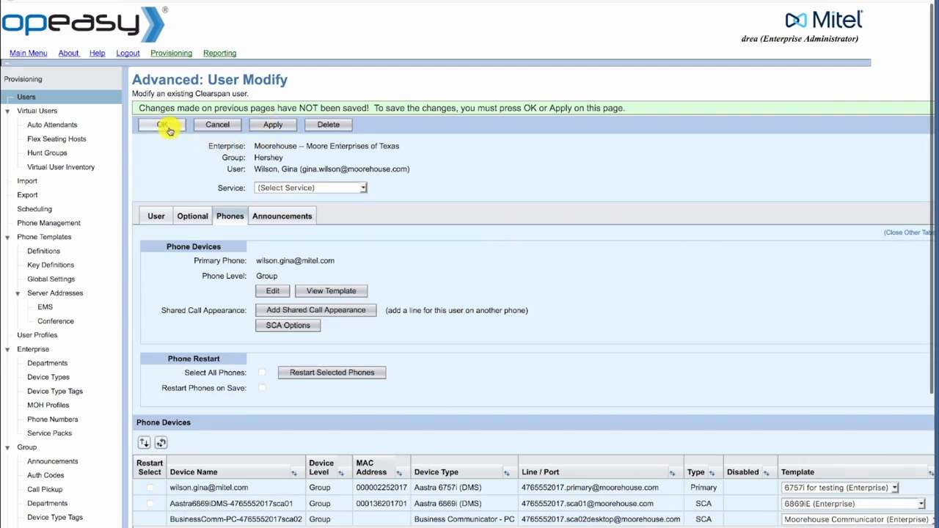